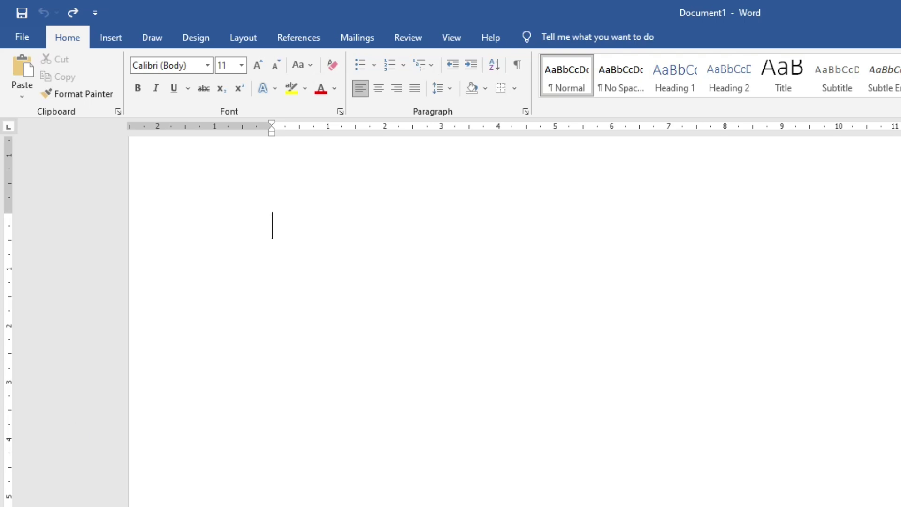
Generate three one-sentence paragraphs of sample text in the blank document with =rand(3,1)
text(=rand()
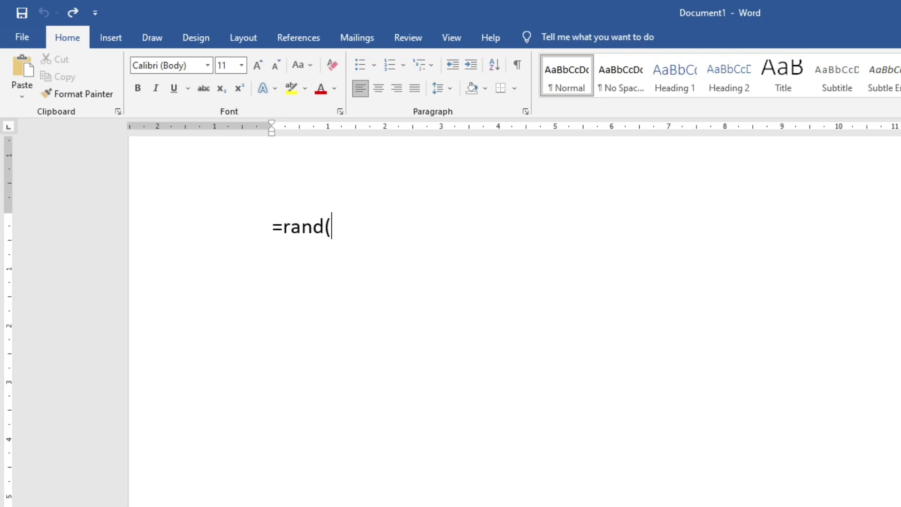
text(3)
text(,3)
key(BackSpace)
text(1))
key(Return)
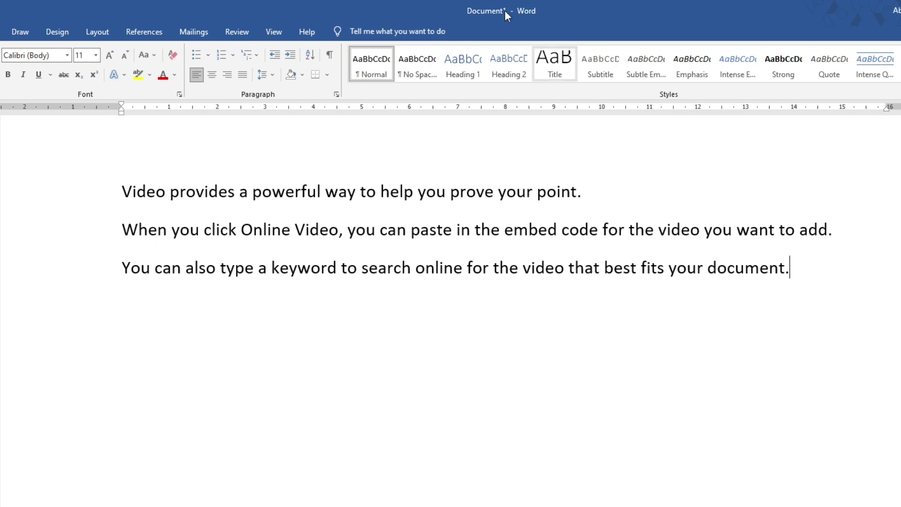
Undo the sample text generation back to the =rand(3,1) formula
mouse_move(121, 191)
mouse_down()
mouse_move(581, 196)
mouse_move(122, 190)
mouse_up()
click(582, 192)
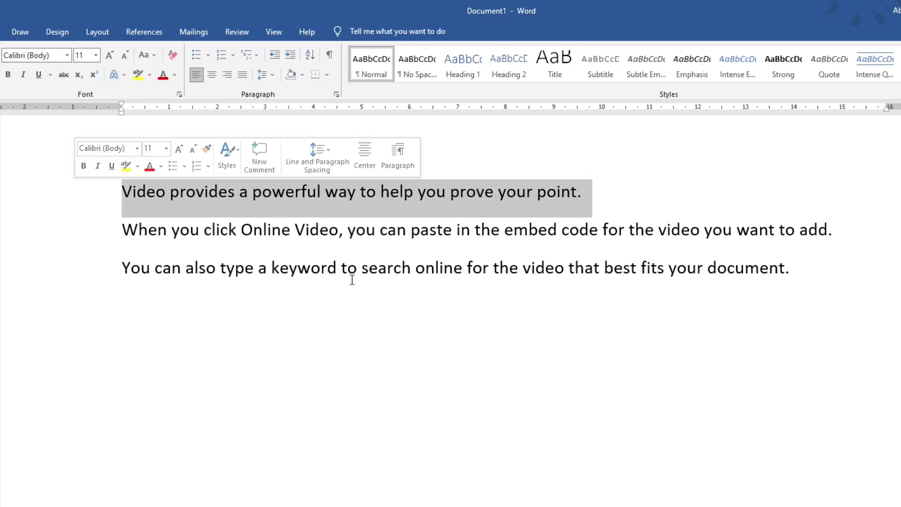
click(652, 396)
key(ctrl+z)
key(ctrl+z)
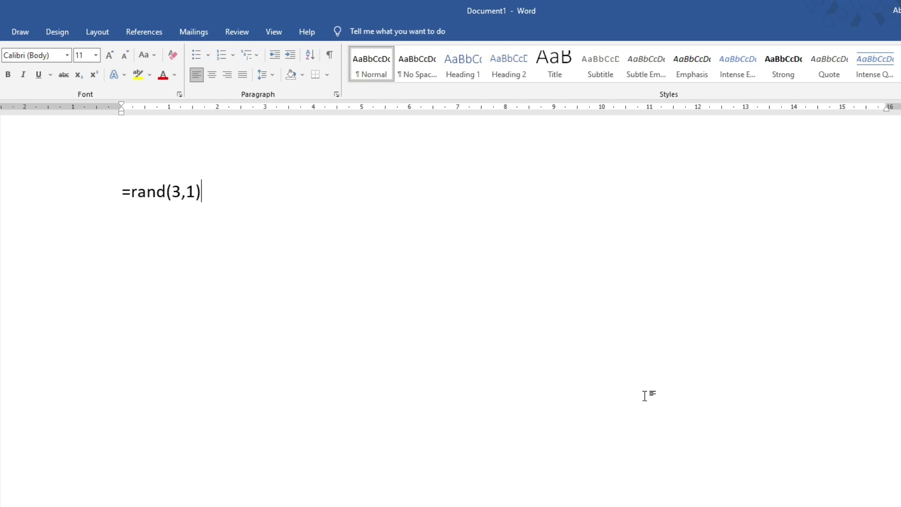
Change the formula to =rand(1,3) and run it to generate one paragraph of three sentences
click(173, 188)
double_click(191, 192)
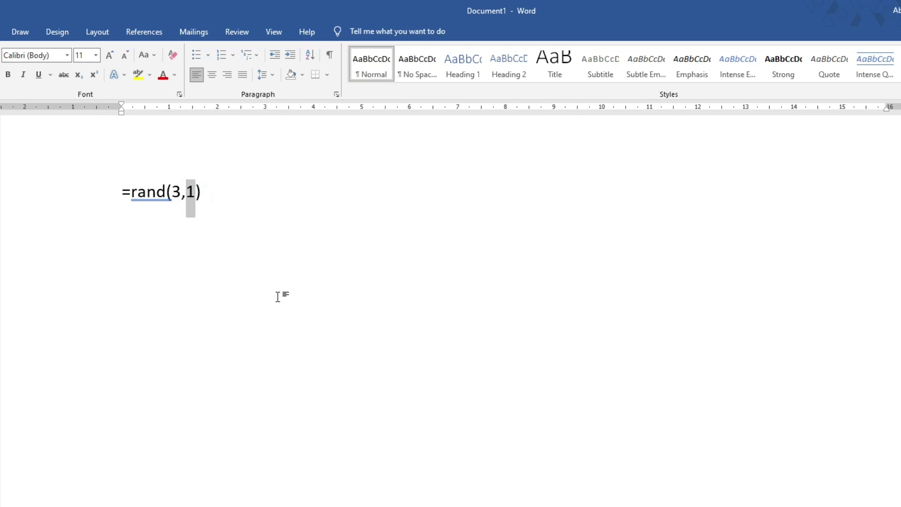
click(180, 188)
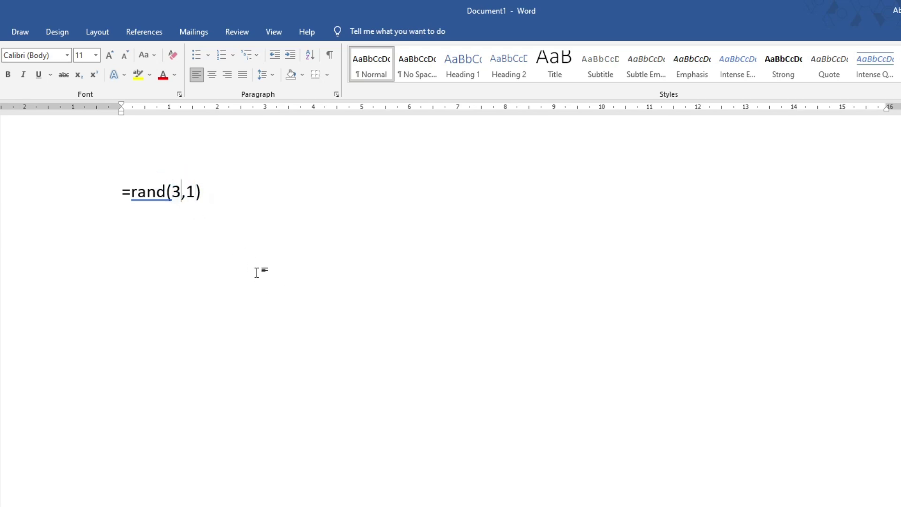
key(shift+Left)
text(1)
key(Right)
key(shift+Right)
text(3)
click(205, 188)
key(Return)
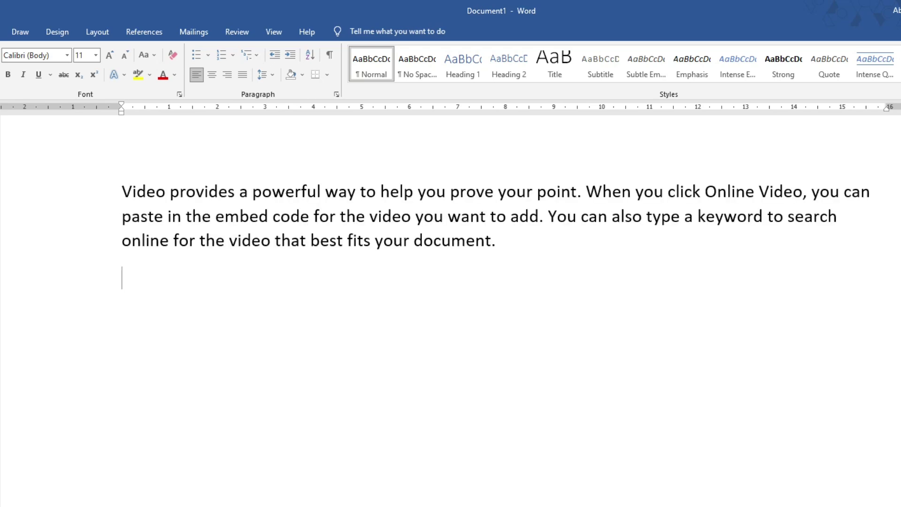
Generate ten paragraphs of five sentences each below the first paragraph with =rand(10,5)
drag(123, 190, 546, 220)
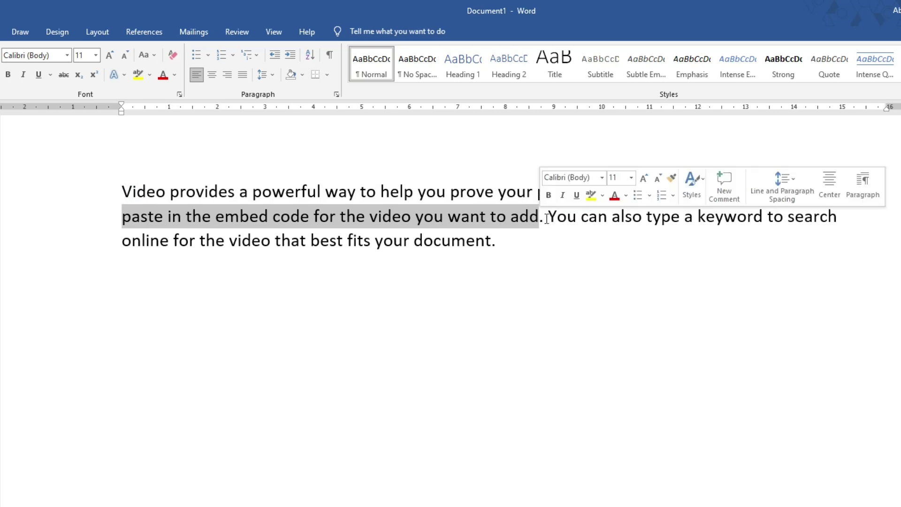
click(573, 258)
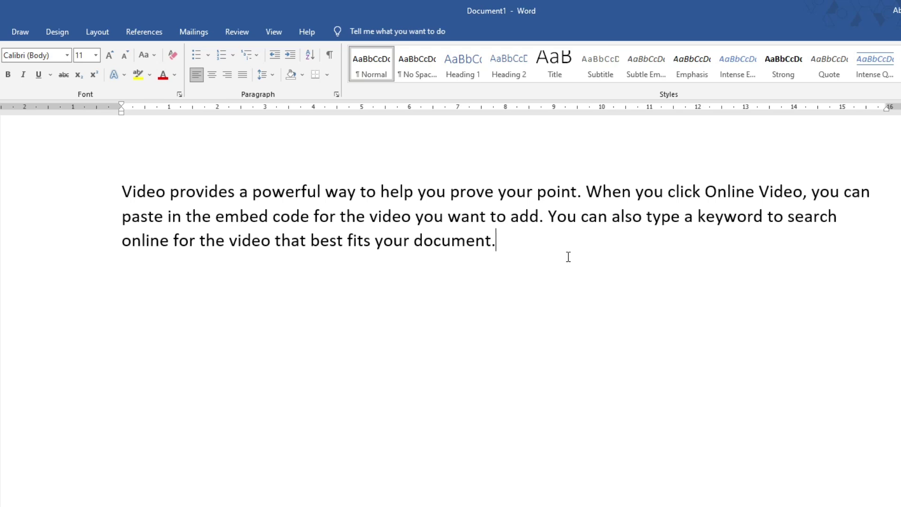
key(Return)
text(=rand(10,5))
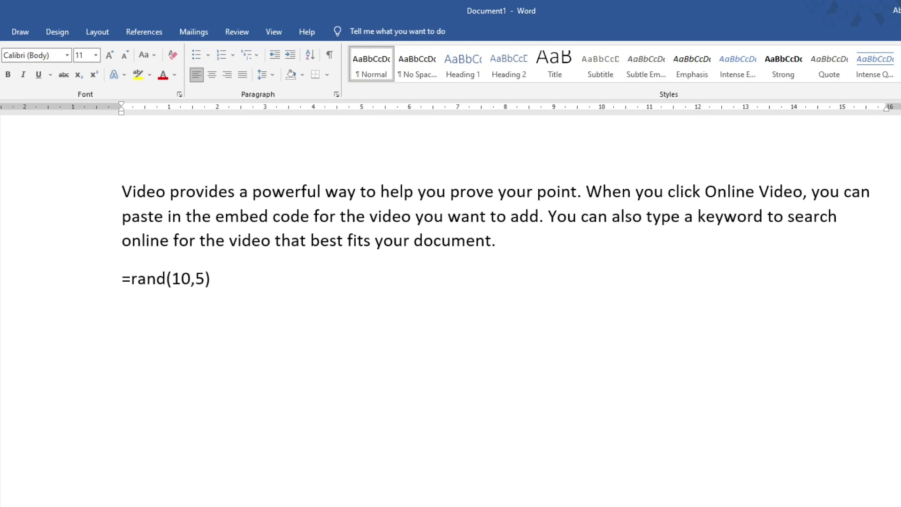
key(Return)
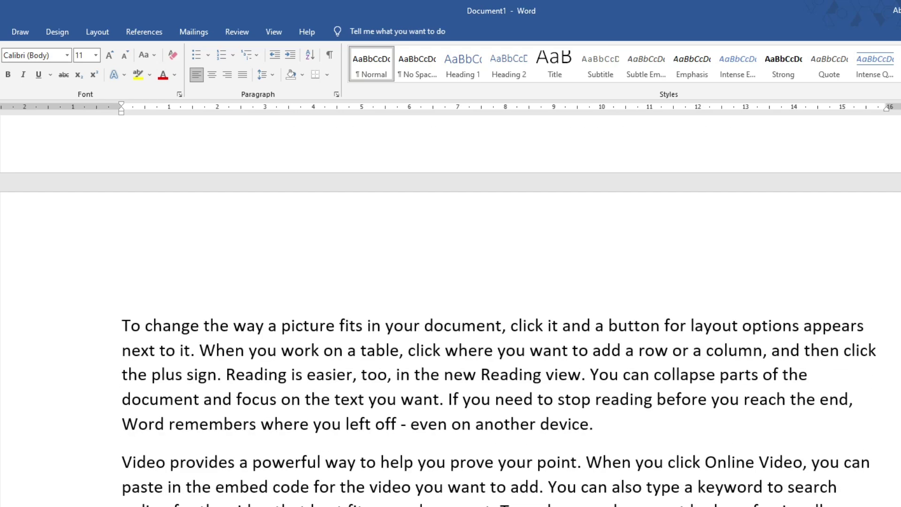
Delete "your document." character by character from the end of the first paragraph and restore it
scroll(601, 336, down, 5)
scroll(601, 337, down, 6)
scroll(459, 366, up, 4)
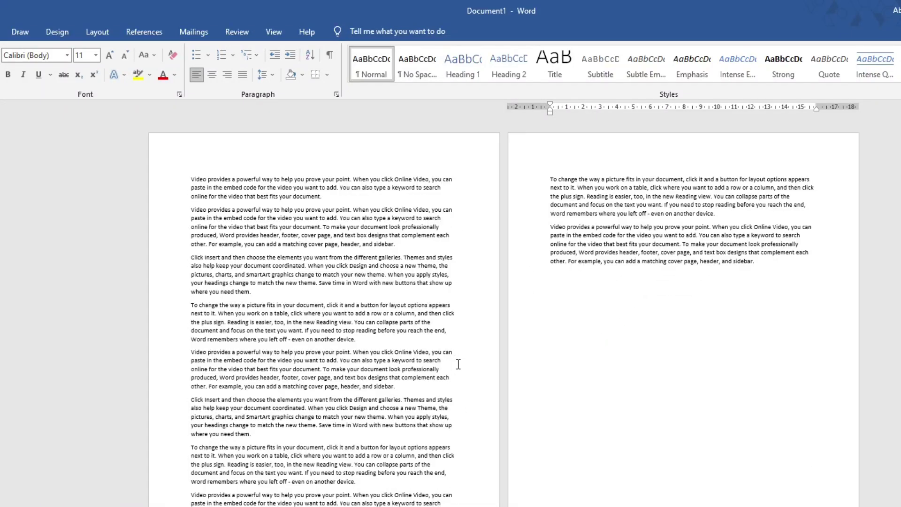
scroll(449, 376, up, 4)
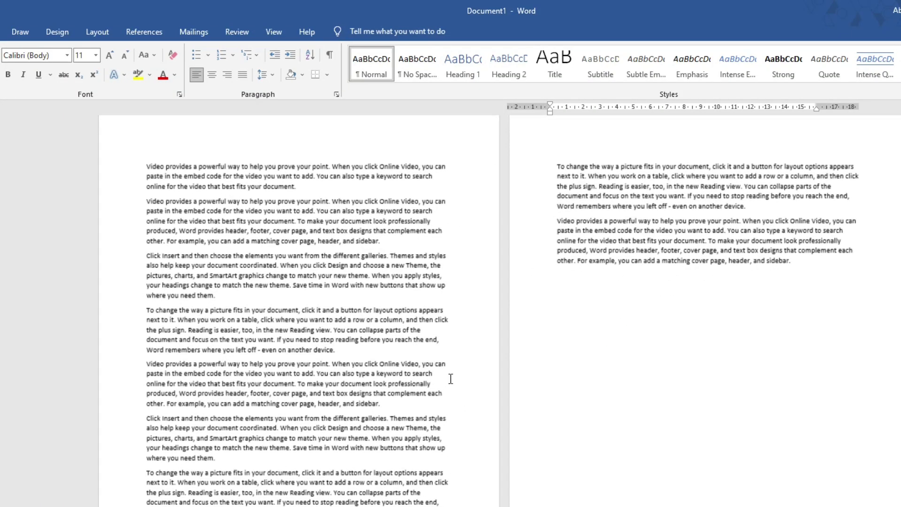
scroll(279, 322, up, 15)
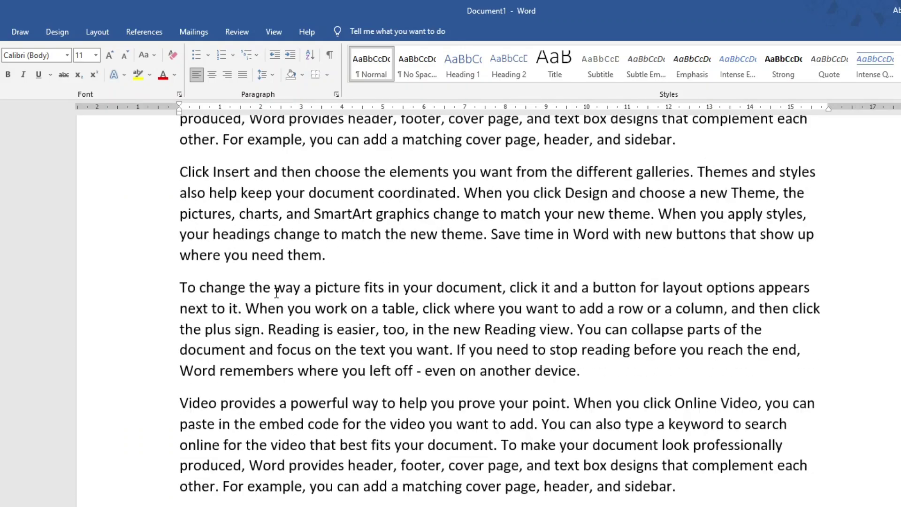
click(516, 292)
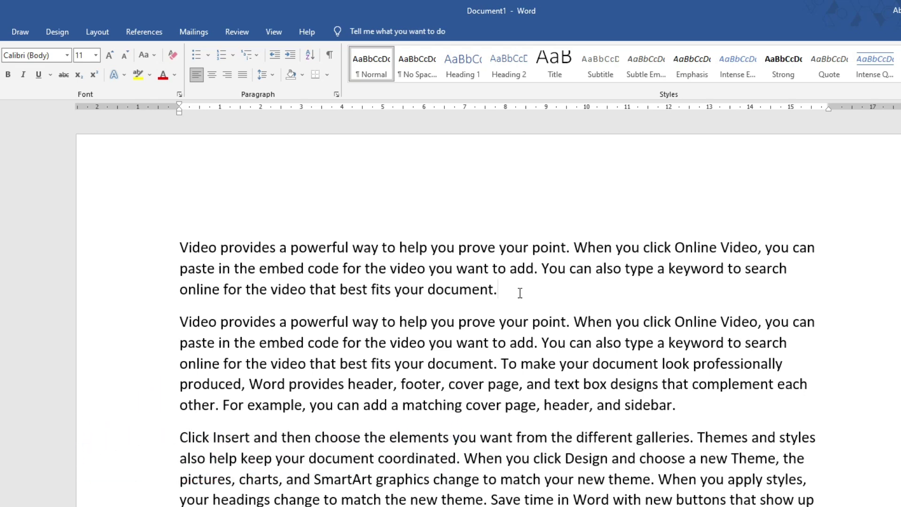
key(BackSpace)
key(BackSpace)
key(BackSpace)
key(BackSpace)
key(BackSpace)
key(BackSpace)
key(BackSpace)
key(BackSpace)
key(BackSpace)
key(BackSpace)
key(BackSpace)
key(BackSpace)
key(BackSpace)
key(BackSpace)
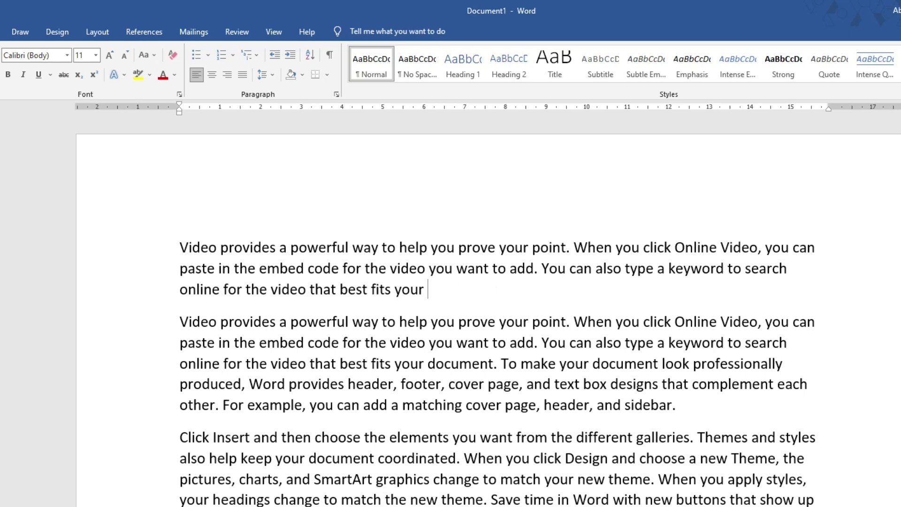
text(your document.)
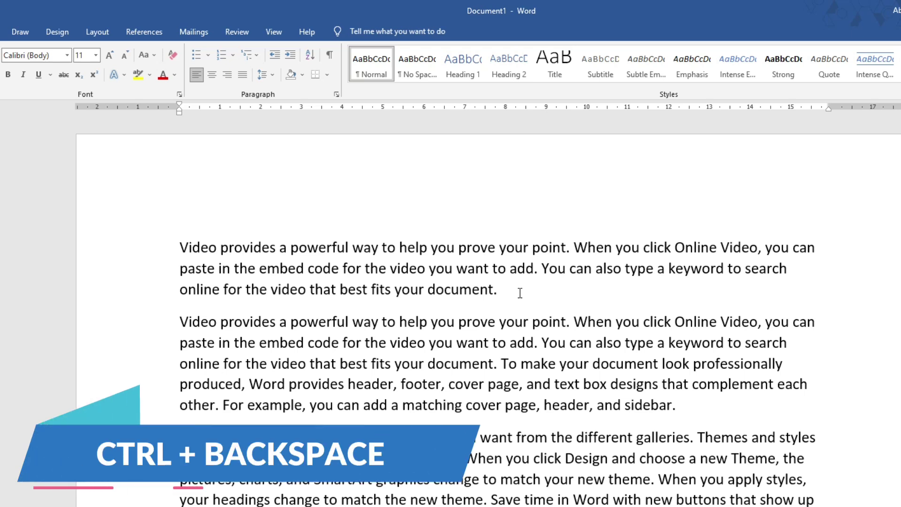
Delete whole words from the end of the first paragraph, one at a time, back to "online for"
key(ctrl+BackSpace)
key(ctrl+BackSpace)
key(ctrl+BackSpace)
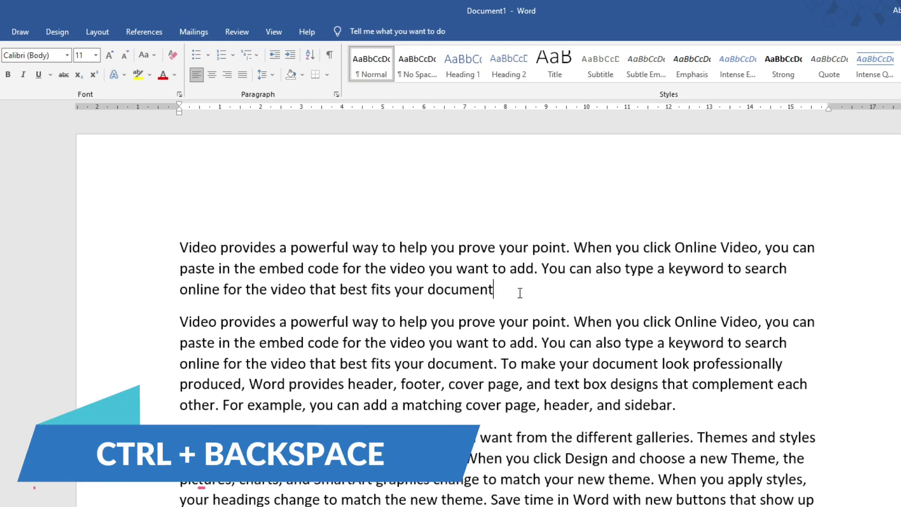
key(ctrl+BackSpace)
key(ctrl+BackSpace)
key(ctrl+BackSpace)
key(ctrl+BackSpace)
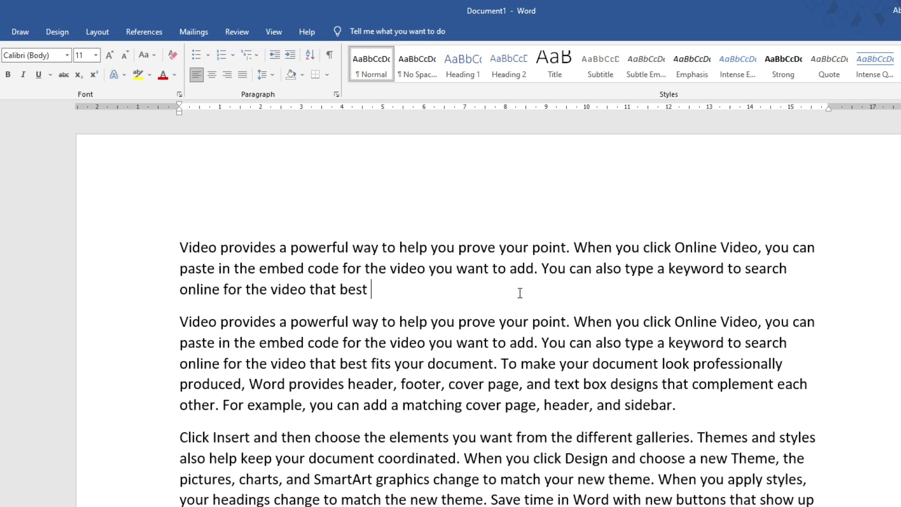
key(ctrl+BackSpace)
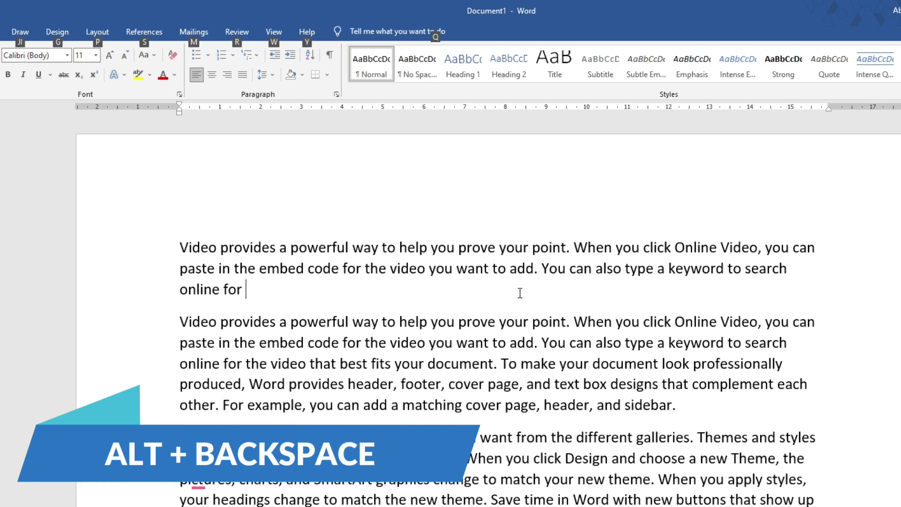
Undo the word deletions to restore the first paragraph's ending "the video that best fits your document."
key(alt+BackSpace)
text(video that )
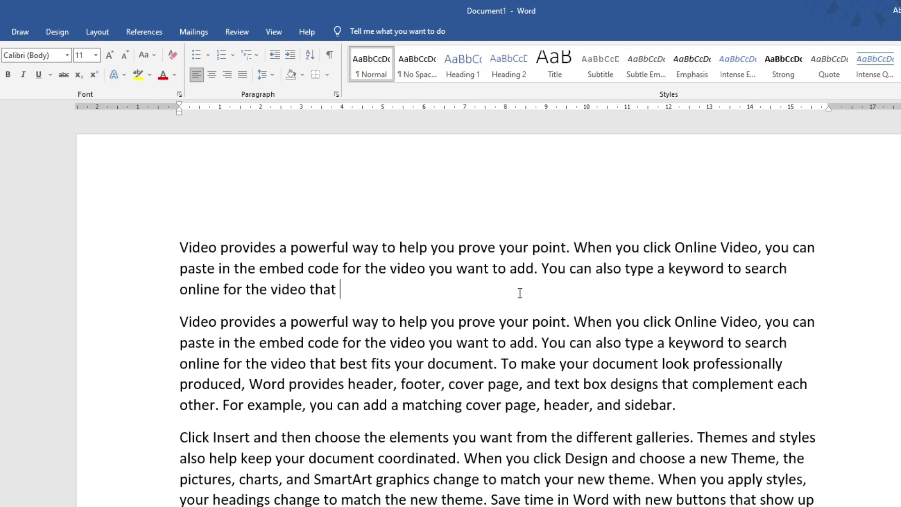
text(best fits your document.)
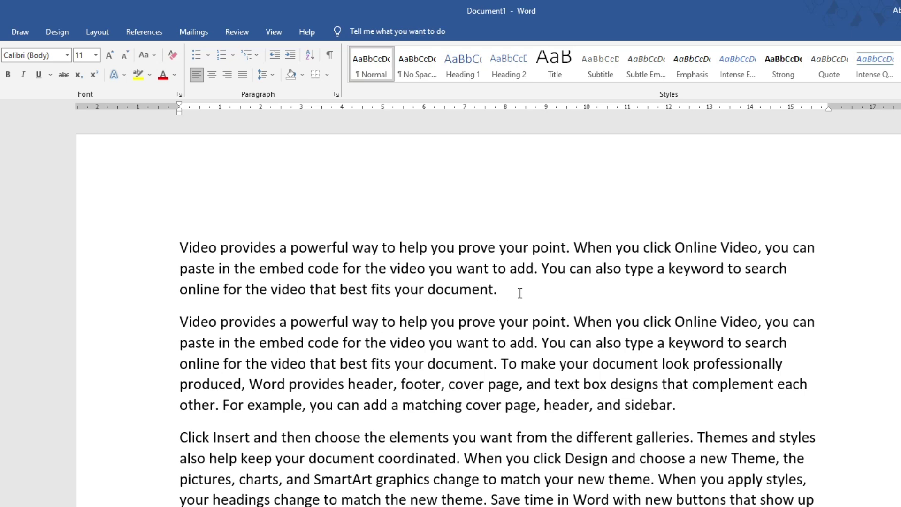
Delete the first paragraph's last line word by word back to "search" and restore it through "document."
key(ctrl+BackSpace)
key(ctrl+BackSpace)
key(ctrl+BackSpace)
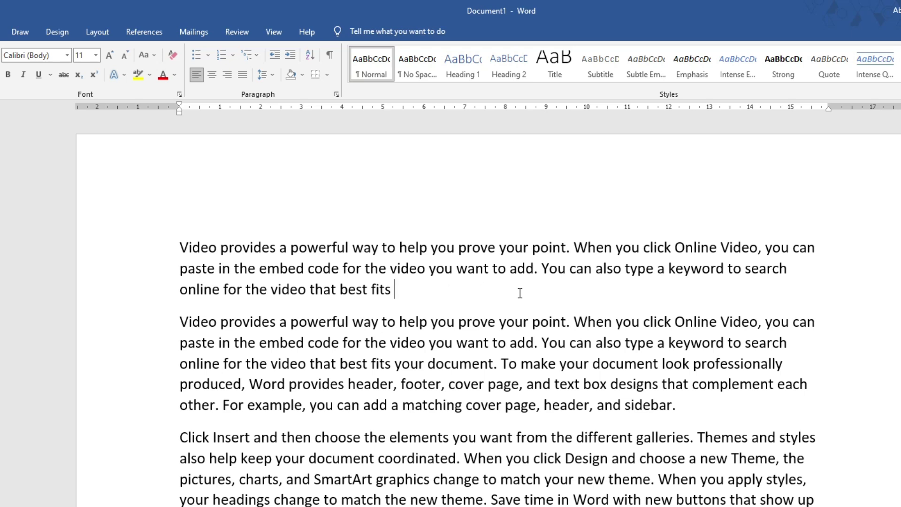
key(ctrl+BackSpace)
key(ctrl+BackSpace)
key(ctrl+BackSpace)
key(ctrl+BackSpace)
key(ctrl+BackSpace)
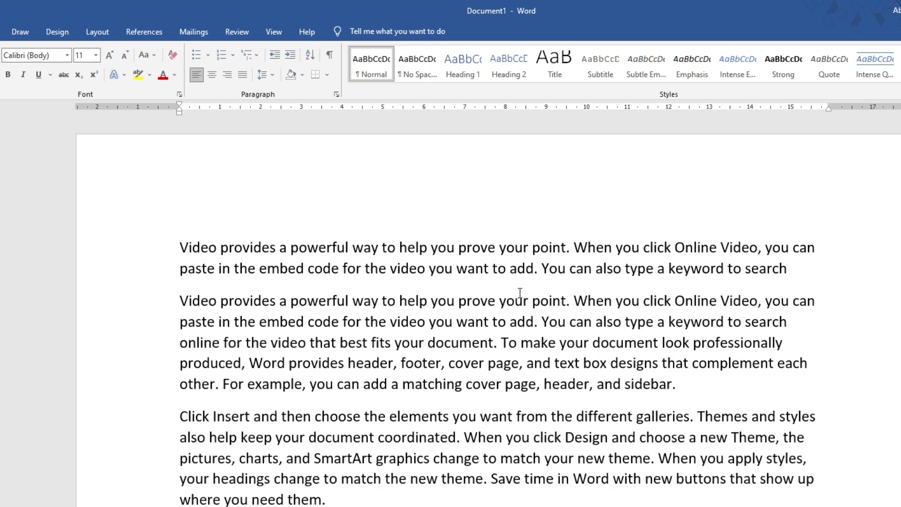
text(online for the video that best fits your )
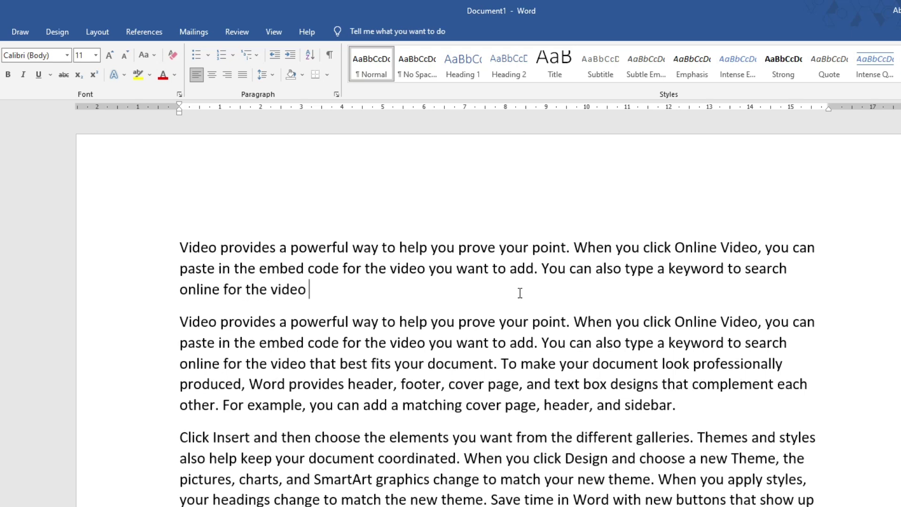
text(document.)
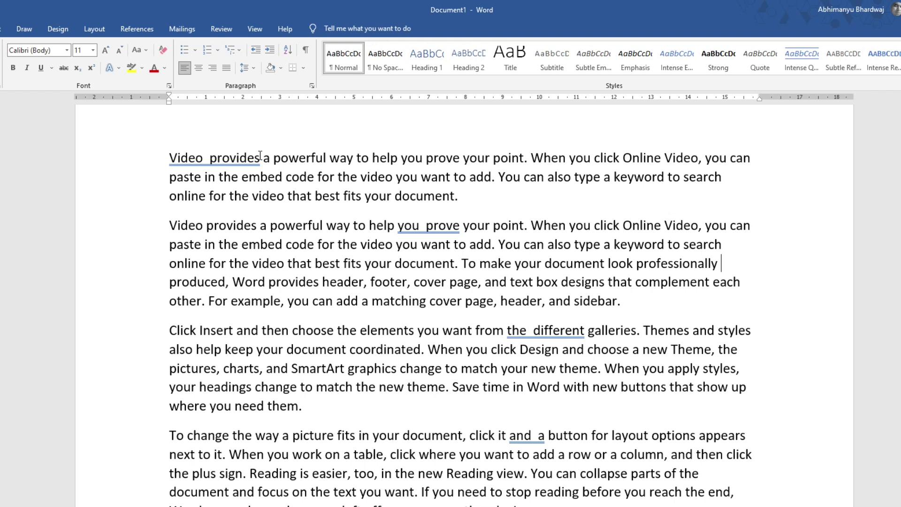
Format "Video provides" at the start of the first paragraph as bold with a red font color
drag(260, 155, 169, 158)
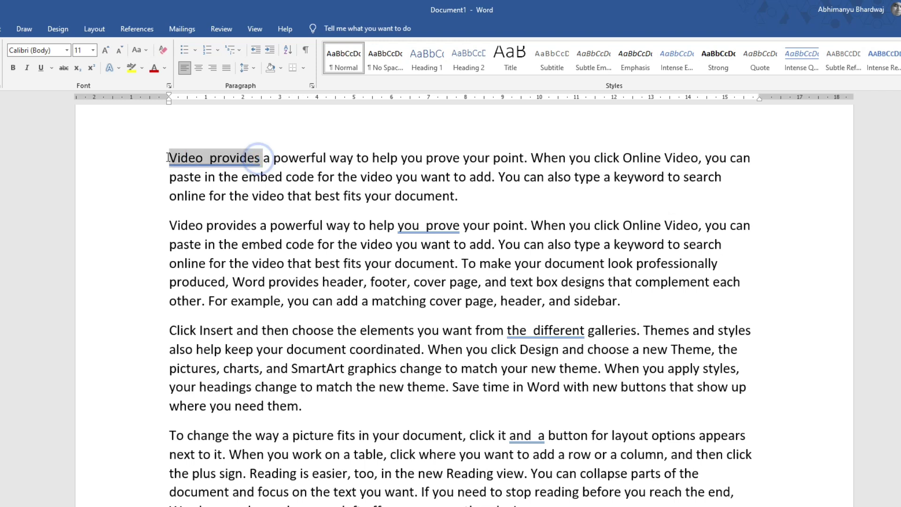
click(13, 68)
click(165, 68)
click(165, 169)
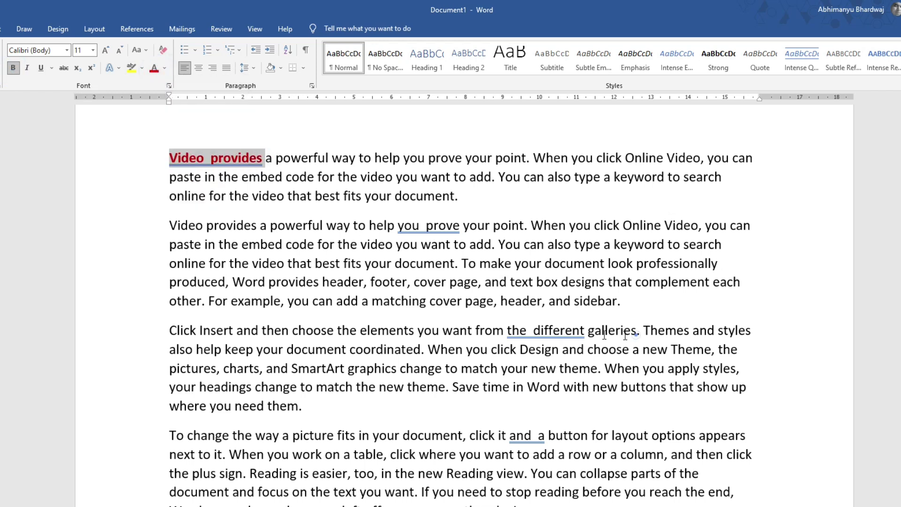
Color the phrases "the different galleries" in the third paragraph and "way a picture" in the fourth paragraph red
drag(636, 334, 509, 334)
click(154, 68)
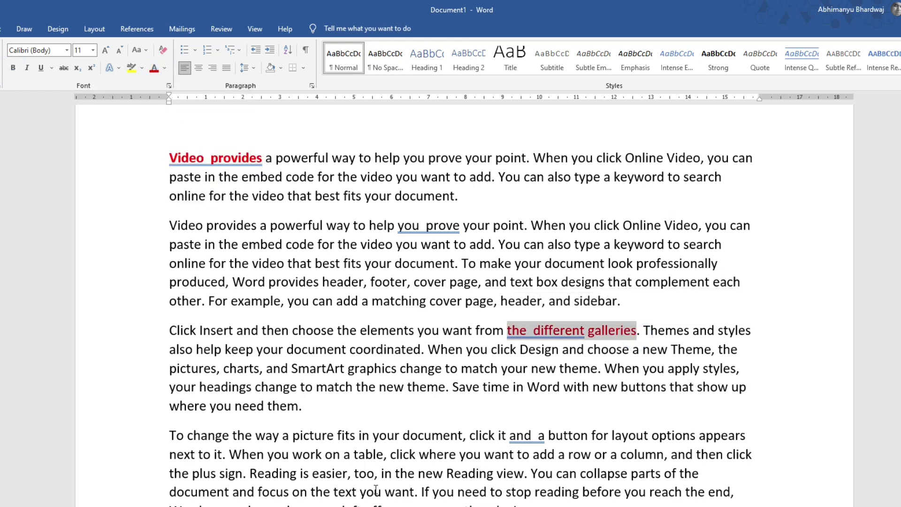
drag(334, 432, 263, 429)
click(154, 68)
Color the closing words "header, and sidebar." of the document's last paragraph red
scroll(413, 333, down, 3)
scroll(414, 339, down, 10)
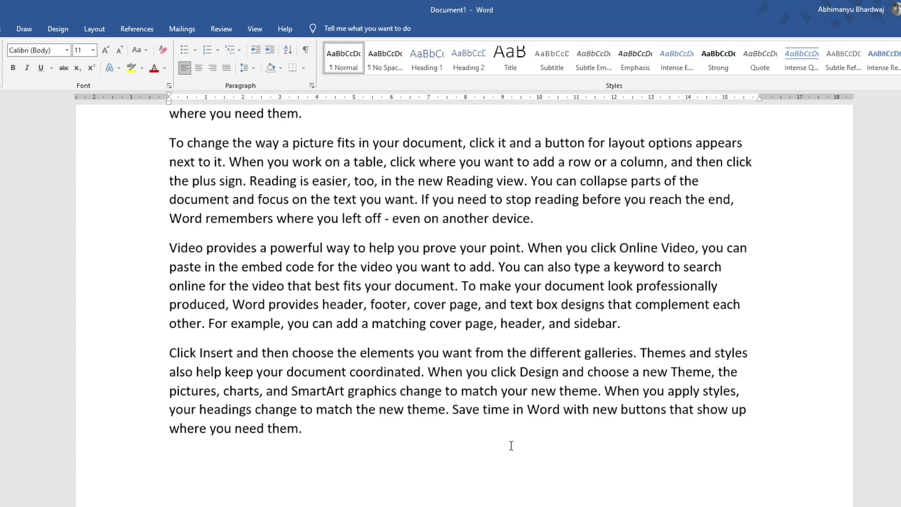
drag(638, 195, 501, 190)
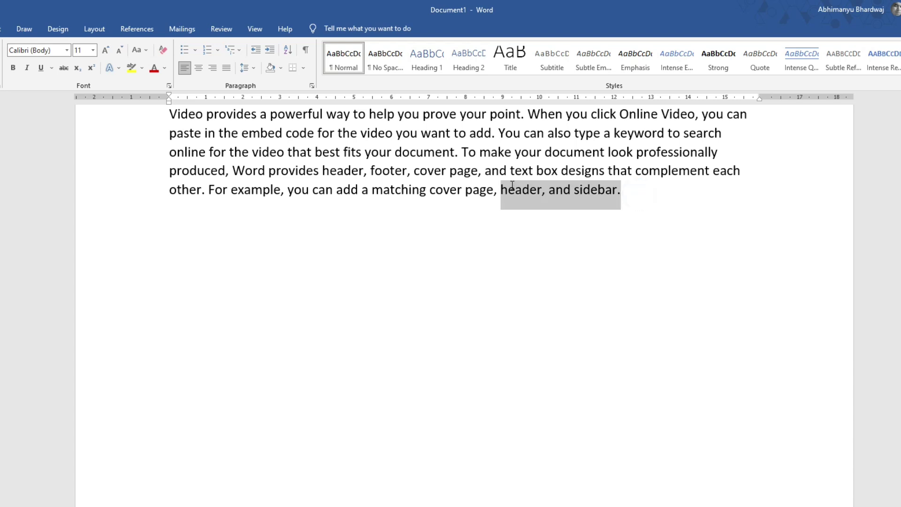
click(154, 68)
click(674, 195)
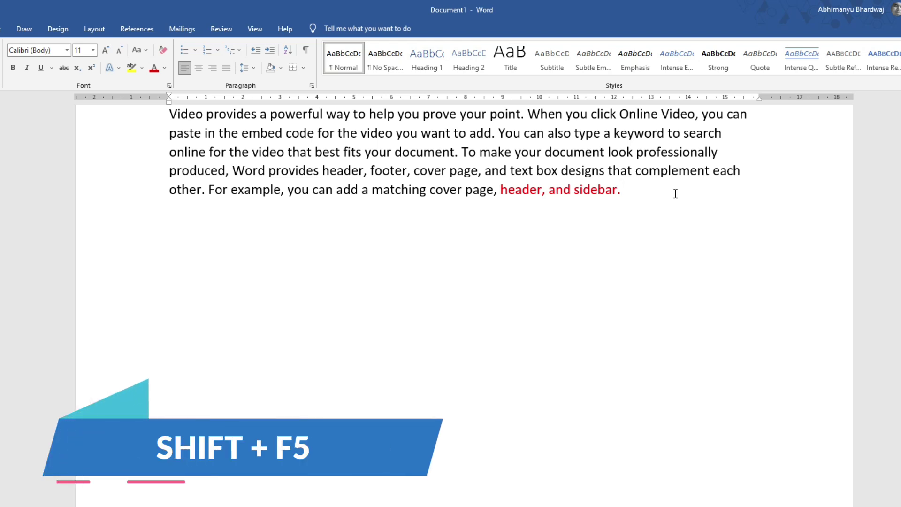
Jump back through the recent edit locations, from "header, and sidebar." to "Video provides" in the first paragraph
key(shift+F5)
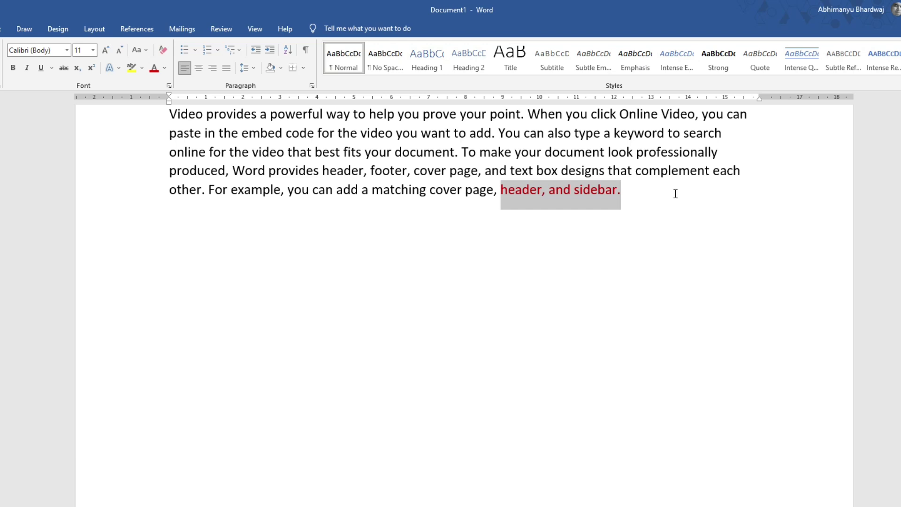
scroll(675, 193, down, 5)
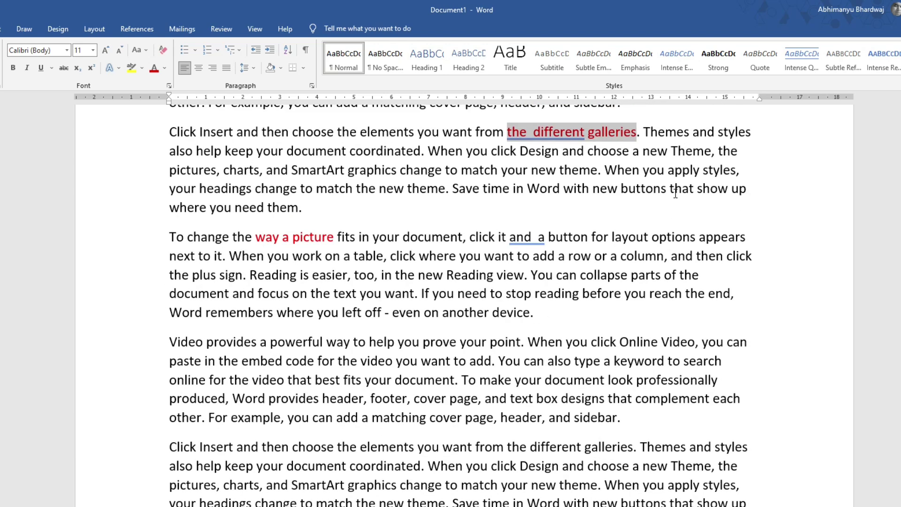
key(shift+F5)
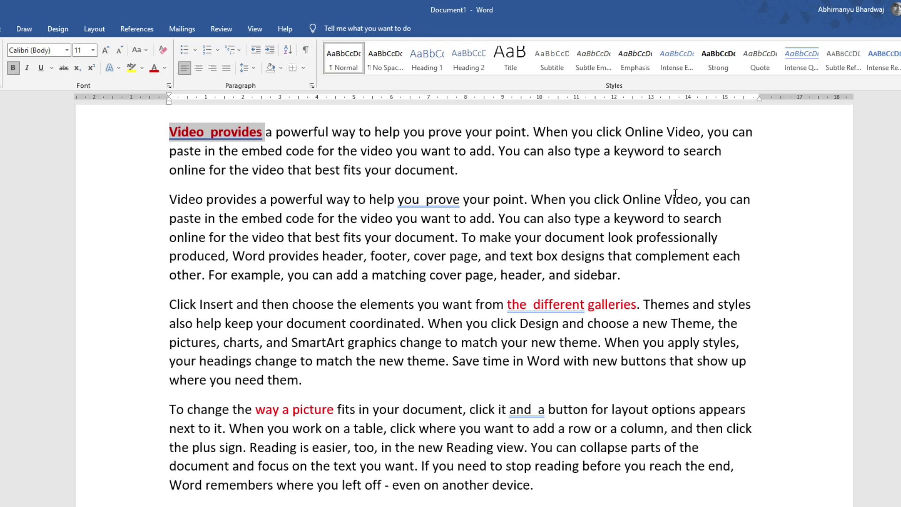
Cycle through the document's recent edit locations again, ending at "Video provides" in the first paragraph
key(shift+F5)
key(shift+F5)
key(shift+F5)
key(shift+F5)
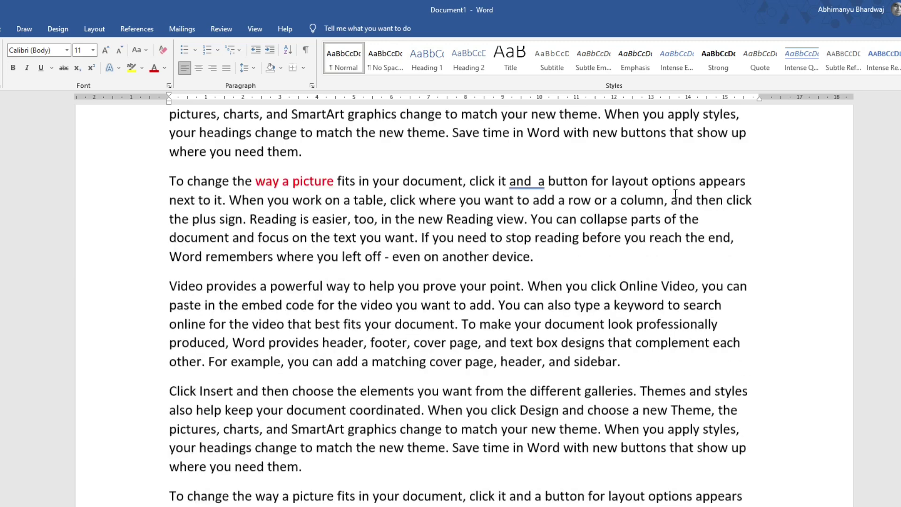
key(shift+F5)
key(shift+F5)
key(shift+F5)
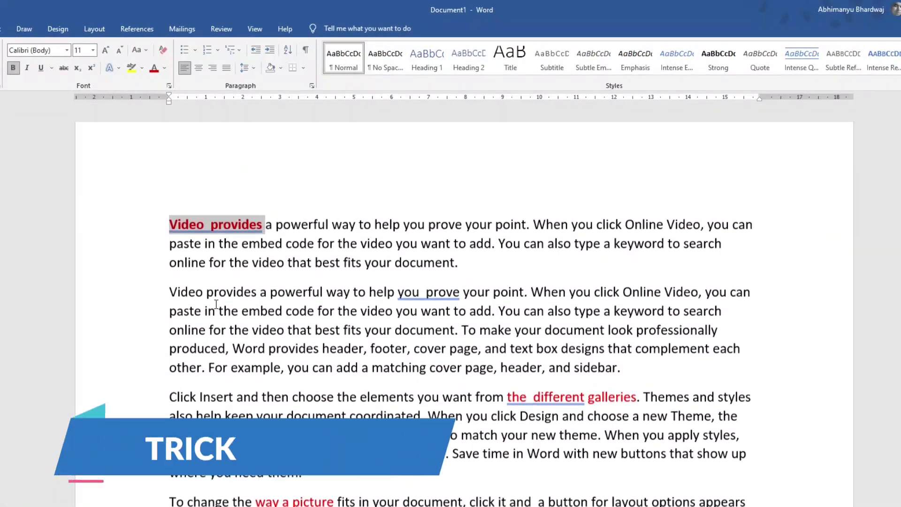
Insert a new line above the first paragraph and generate Lorem Ipsum text there with =lorem(3,1)
click(168, 225)
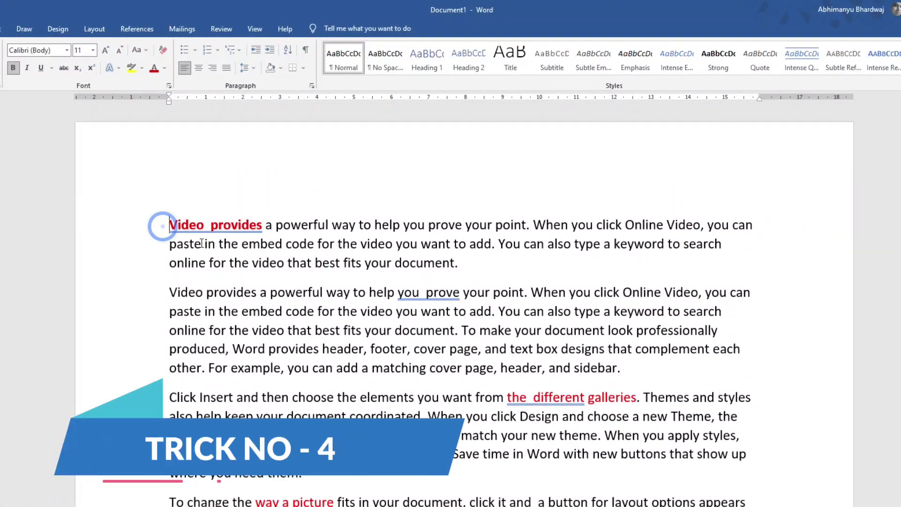
key(Return)
click(202, 211)
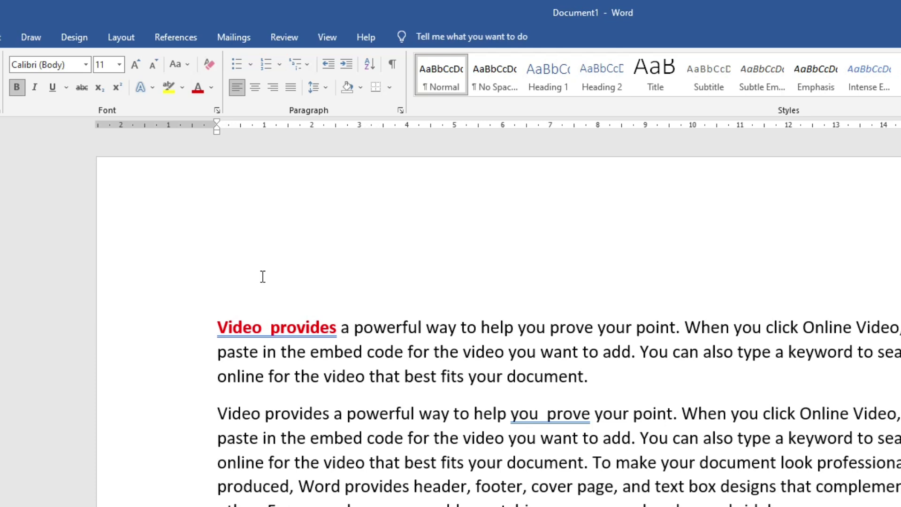
text(=lorem(3,1)
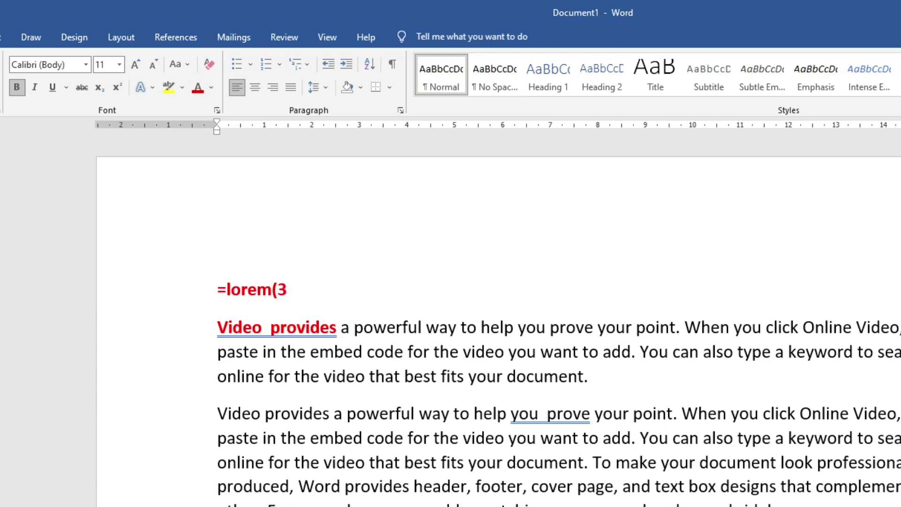
text())
key(Return)
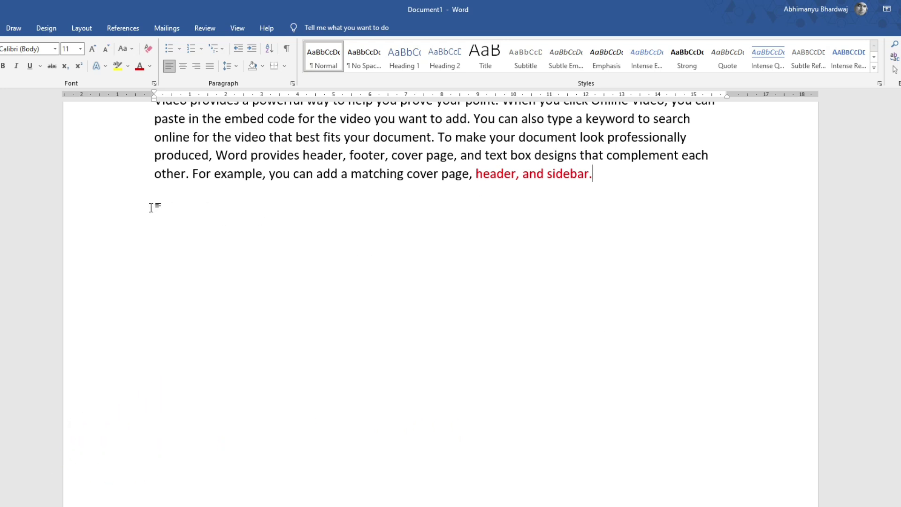
Add test text "Fd;lk;dflk" below the last paragraph and an indented "Fdlkjdfl" several blank lines further down
key(Return)
text(fd;lk;dflk)
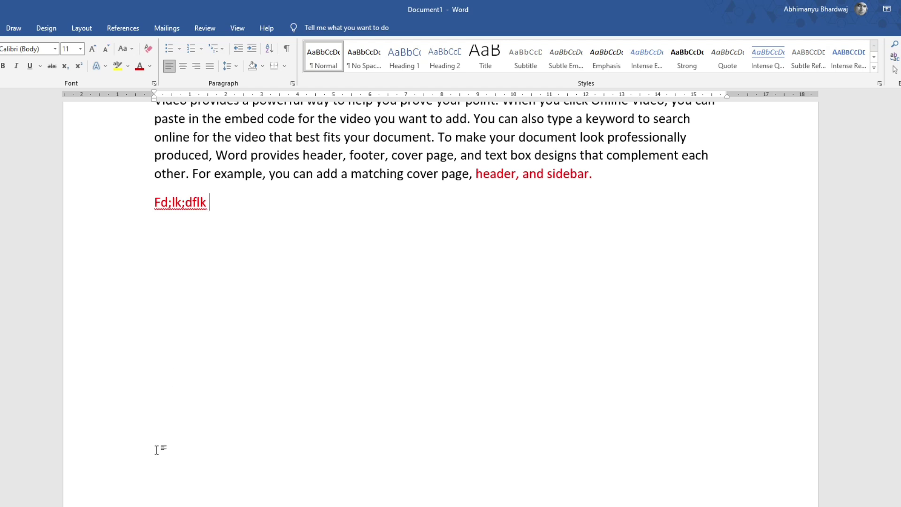
key(Return)
key(Return)
key(Return)
key(Return)
key(Return)
key(Return)
key(Return)
key(Return)
key(Return)
text(Fdlkjdfl)
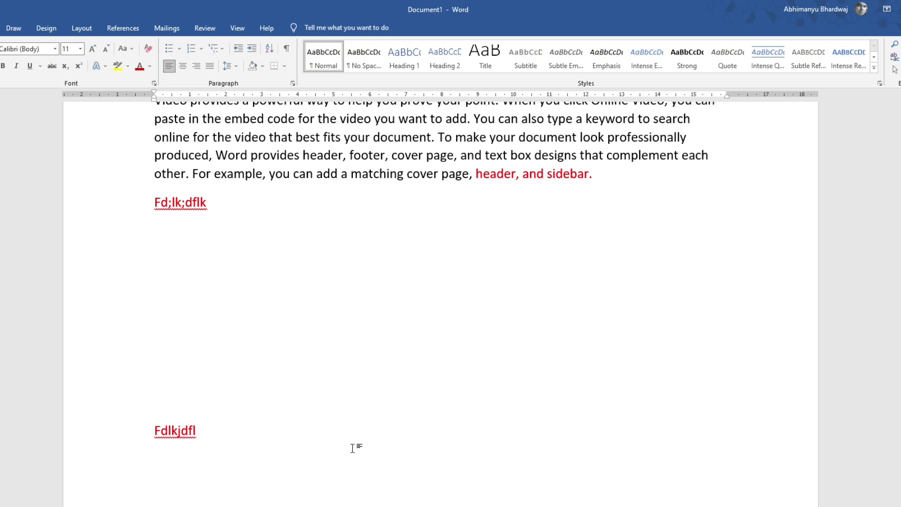
click(155, 430)
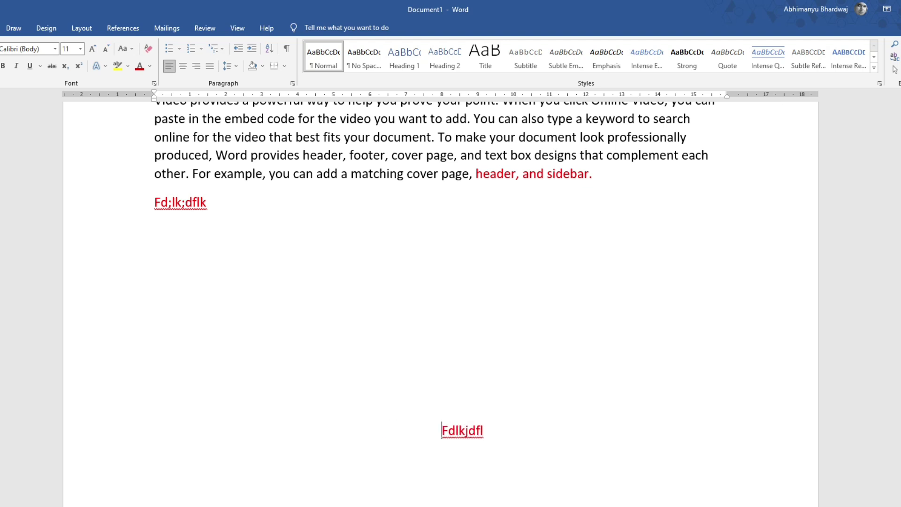
Undo all the test text and blank lines added below the document's last paragraph
key(ctrl+z)
key(ctrl+z)
key(ctrl+z)
key(ctrl+z)
key(ctrl+z)
key(ctrl+z)
key(ctrl+z)
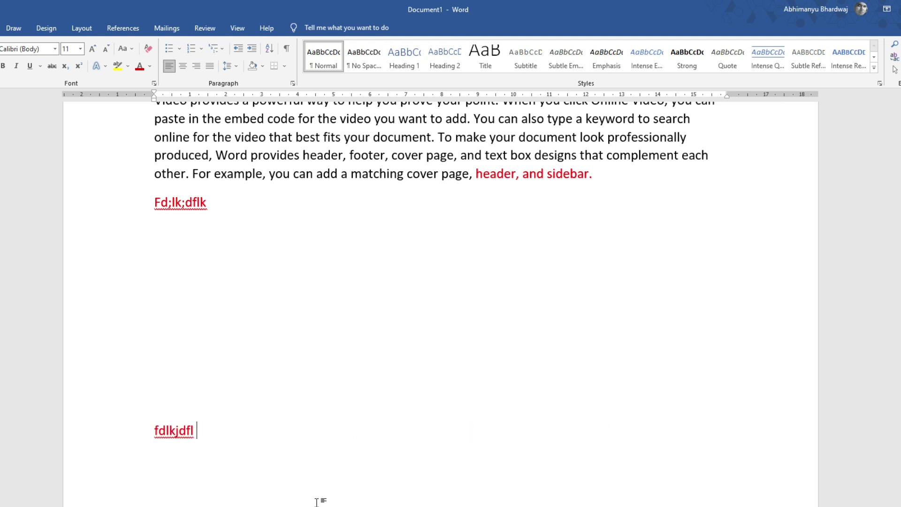
key(ctrl+z)
key(ctrl+z)
key(ctrl+z)
key(ctrl+z)
key(ctrl+z)
key(ctrl+z)
key(ctrl+z)
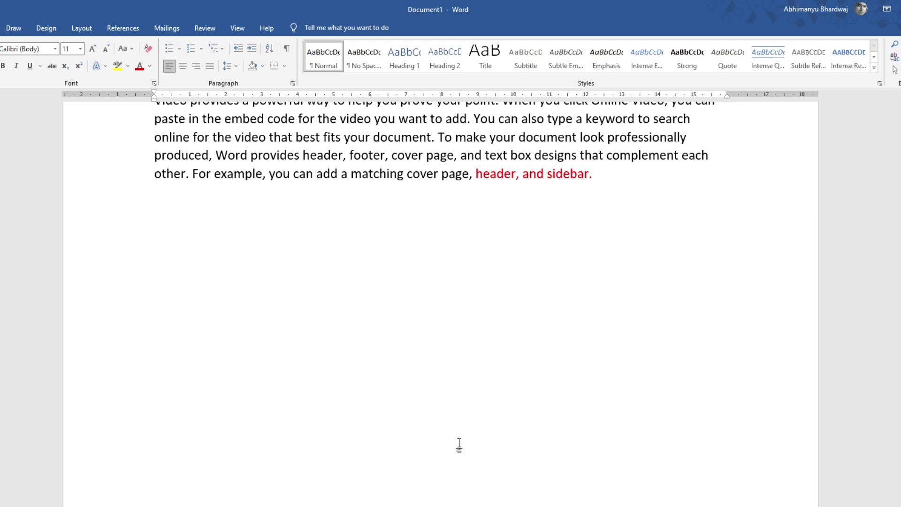
Place "Dsfdsd sd" and, above it, "fdgdfgdfgdfgdfg" directly in the blank page area below the last paragraph using Click and Type
double_click(570, 397)
text(Dsfdsd sd)
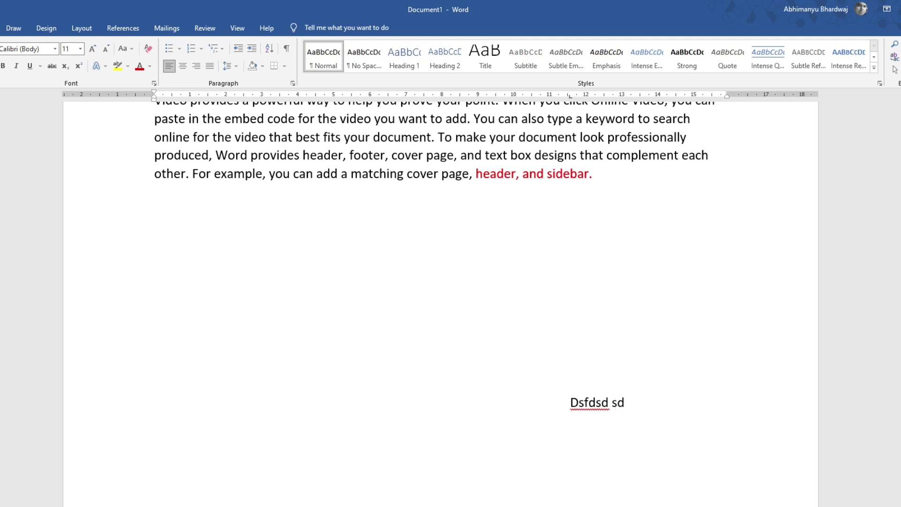
double_click(563, 254)
text(fdgdfgdfgdfgdfg)
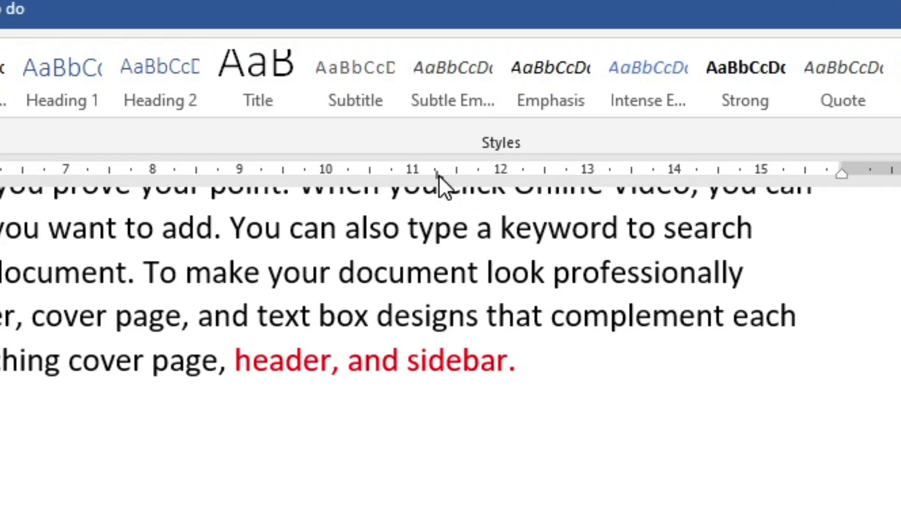
click(438, 174)
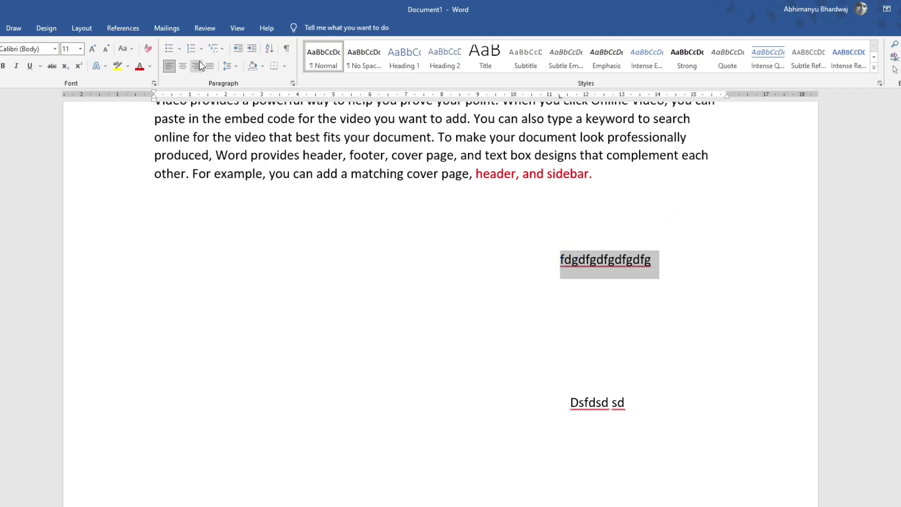
Switch the "fdgdfgdfgdfgdfg" line between centre and left alignment, leaving it left-aligned at the page margin
click(183, 66)
click(169, 66)
click(181, 68)
click(169, 66)
key(ctrl+e)
key(ctrl+l)
Place the text "fsfgsdfsdf" directly in the blank area between the two existing test texts
click(493, 326)
double_click(494, 326)
text(fsfgsdfsdf)
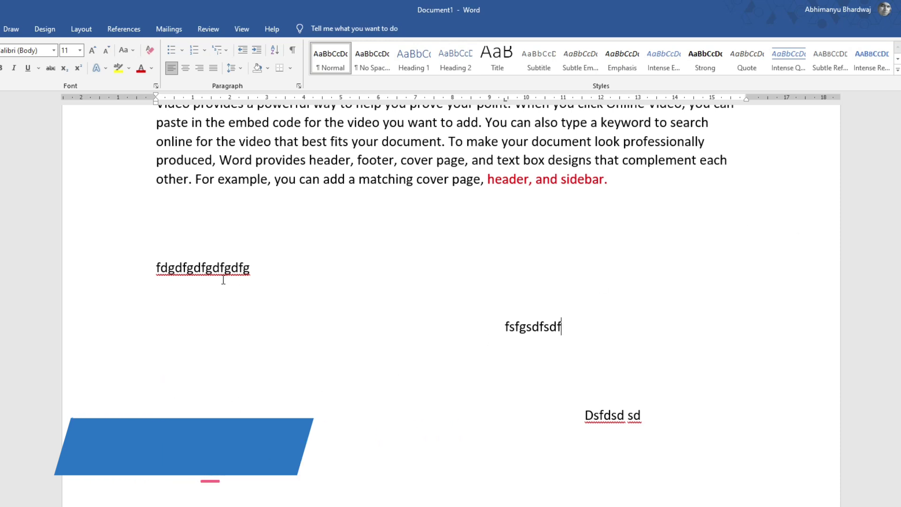
Add a new line reading "Vk Adbhi" directly under the left-aligned test text
scroll(262, 330, up, 5)
scroll(279, 317, up, 10)
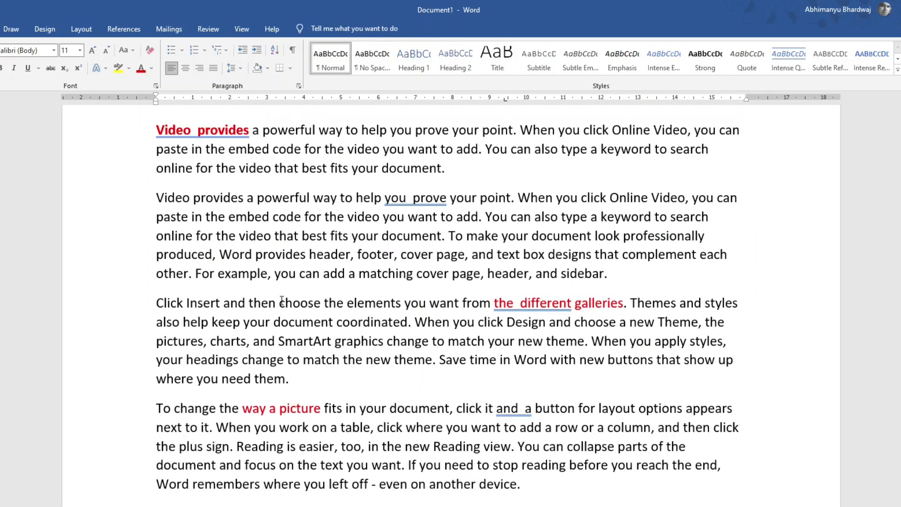
scroll(281, 301, up, 4)
scroll(342, 322, down, 10)
scroll(328, 319, down, 6)
scroll(305, 282, up, 4)
click(264, 219)
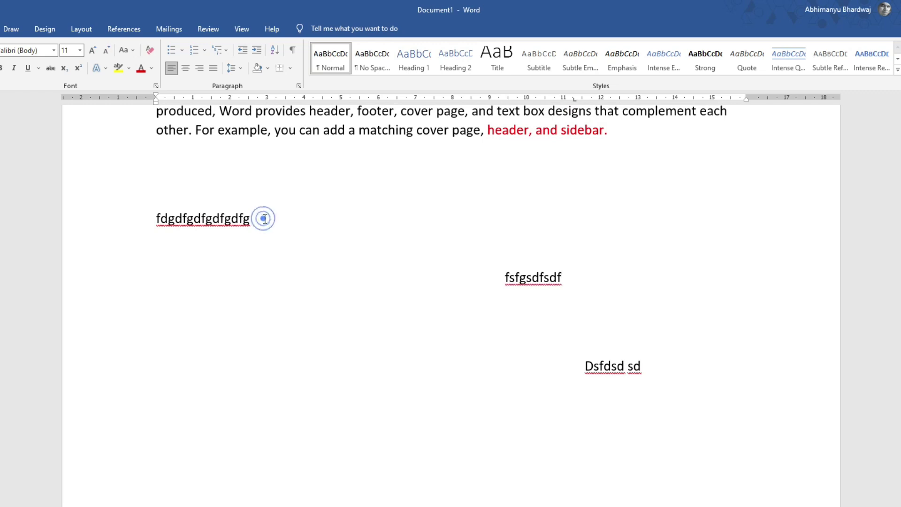
key(Return)
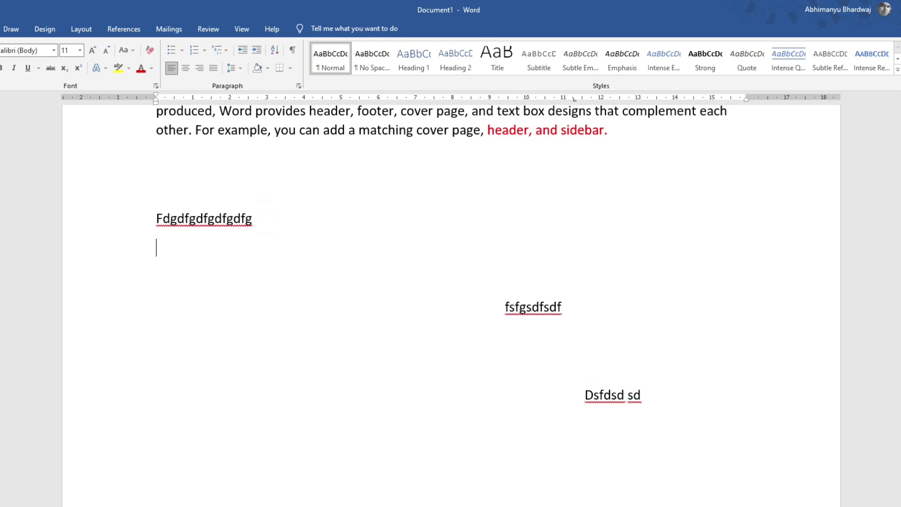
text(vk)
key(BackSpace)
text(B)
key(BackSpace)
text(Adbhi)
click(264, 233)
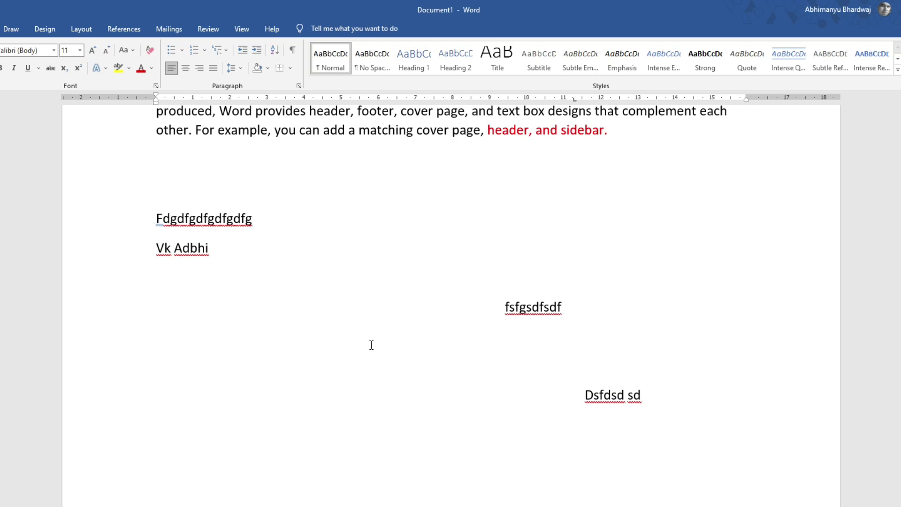
Set the proofing options to hide both spelling errors and grammar errors in this document only
click(28, 36)
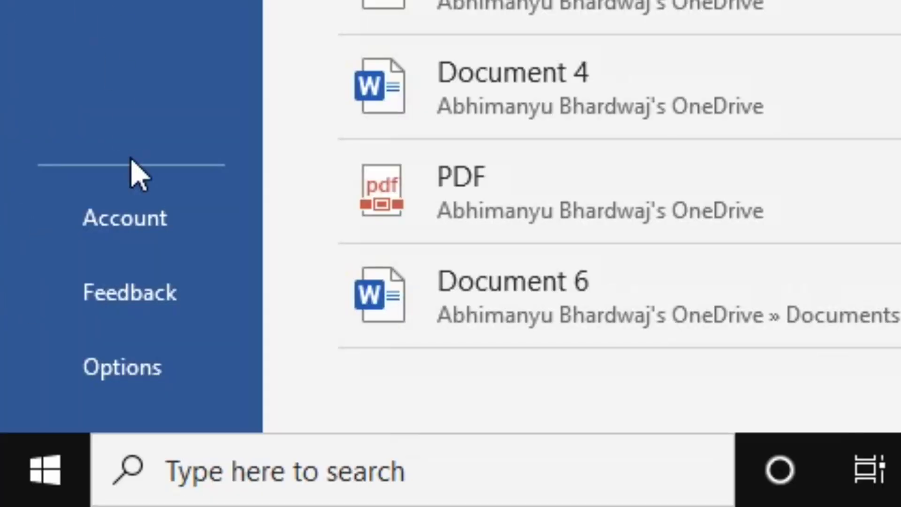
click(170, 383)
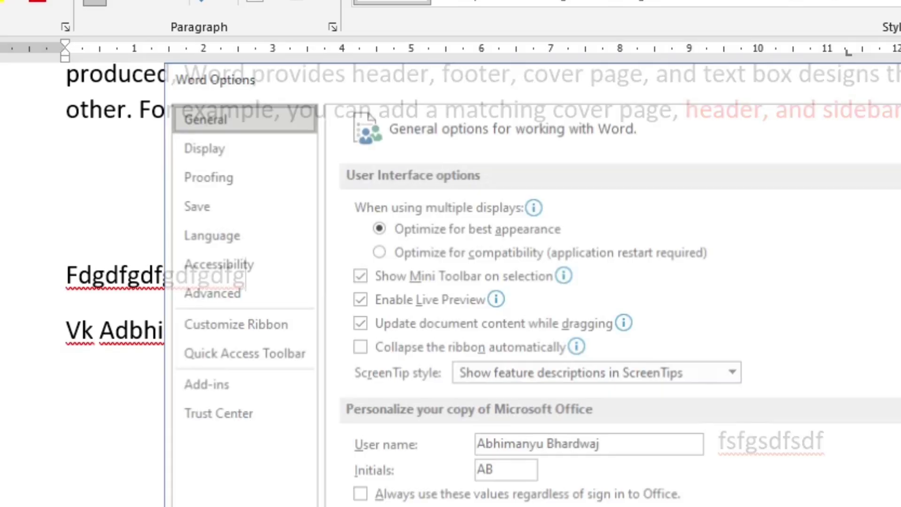
click(202, 188)
scroll(788, 323, down, 2)
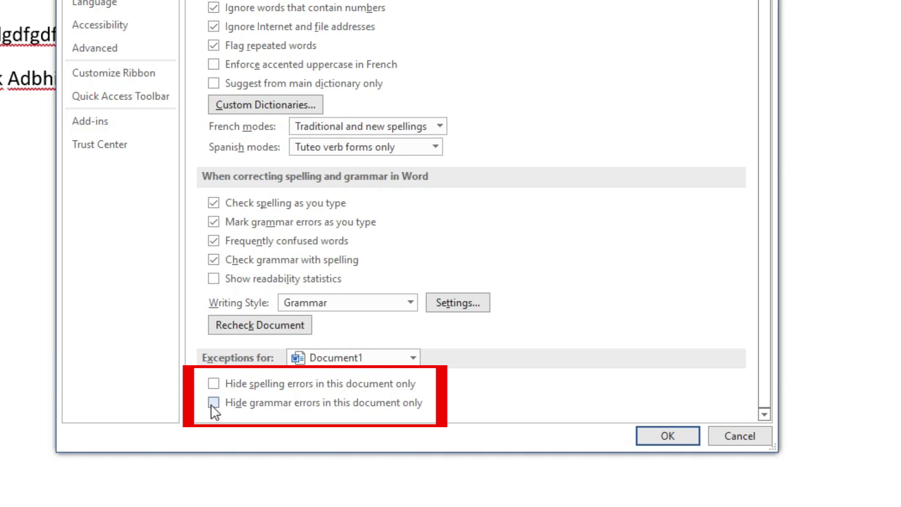
click(213, 403)
click(214, 384)
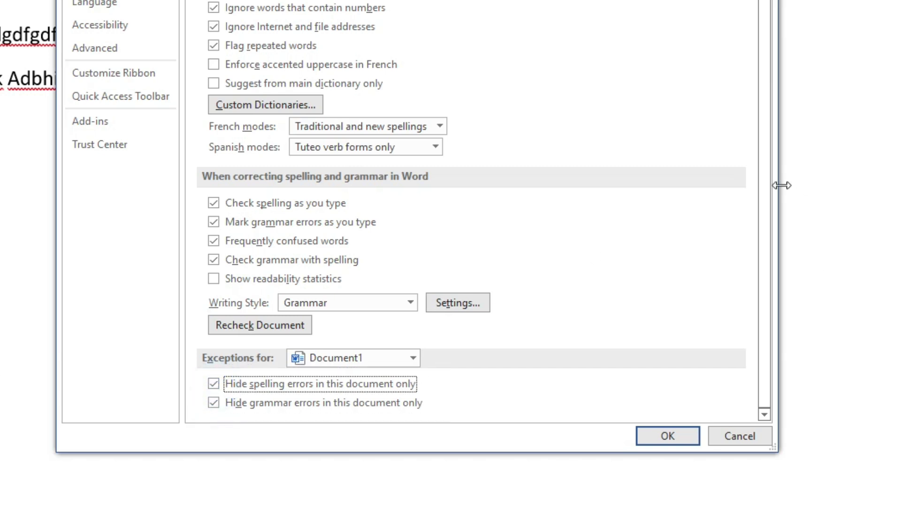
click(680, 435)
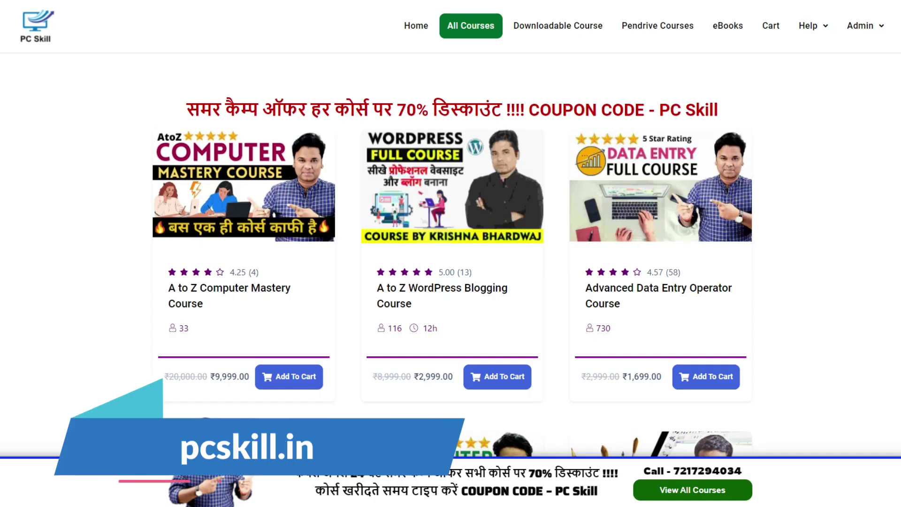
Switch to the PC Skill website, browse all courses and open the "MS Word Basic to Advance" course page
scroll(451, 253, down, 15)
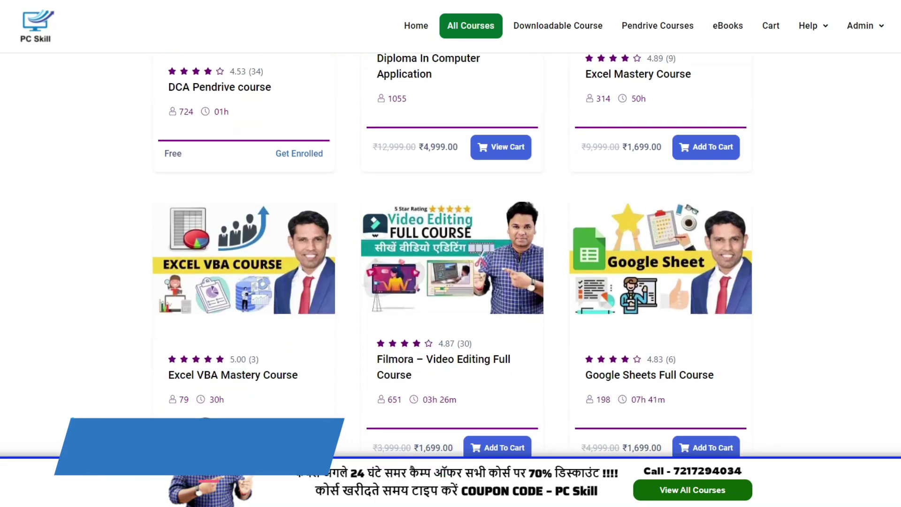
scroll(664, 330, down, 10)
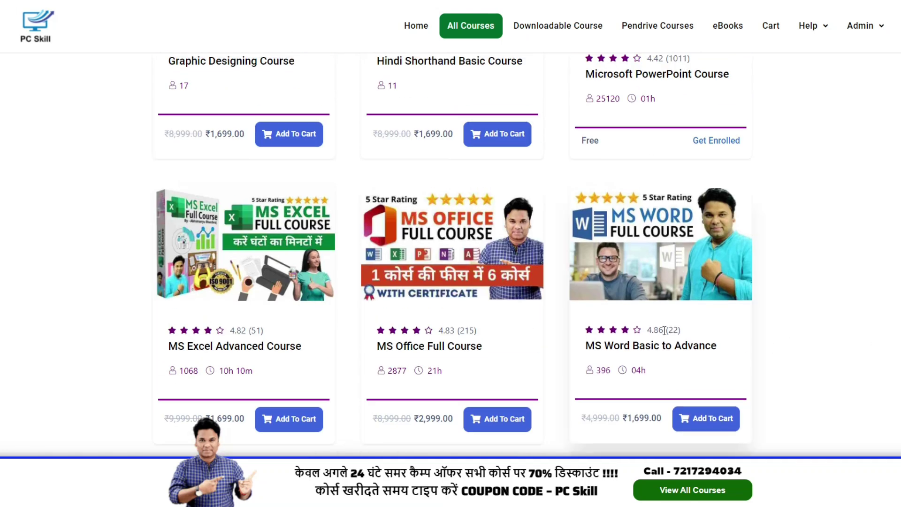
click(656, 343)
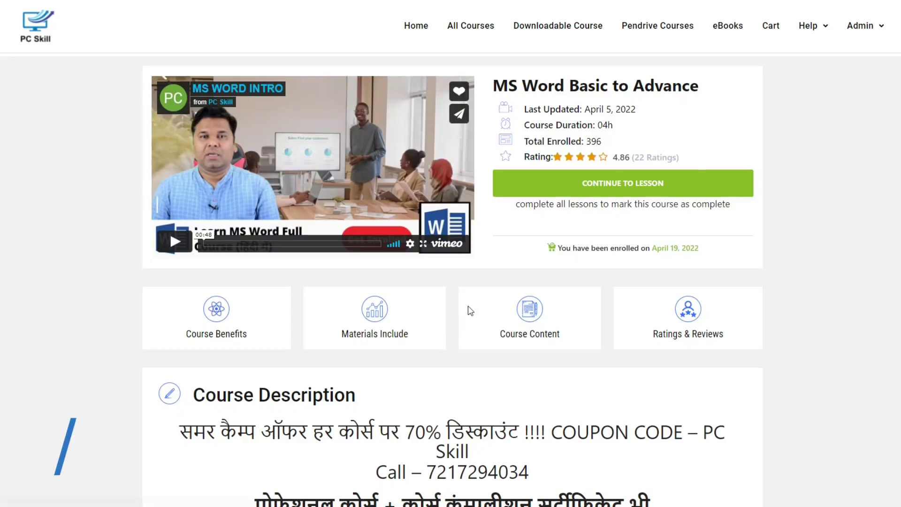
Review the Word course's description and lesson list, and play the lesson "1- Introduction to Microsoft Word"
scroll(469, 308, down, 15)
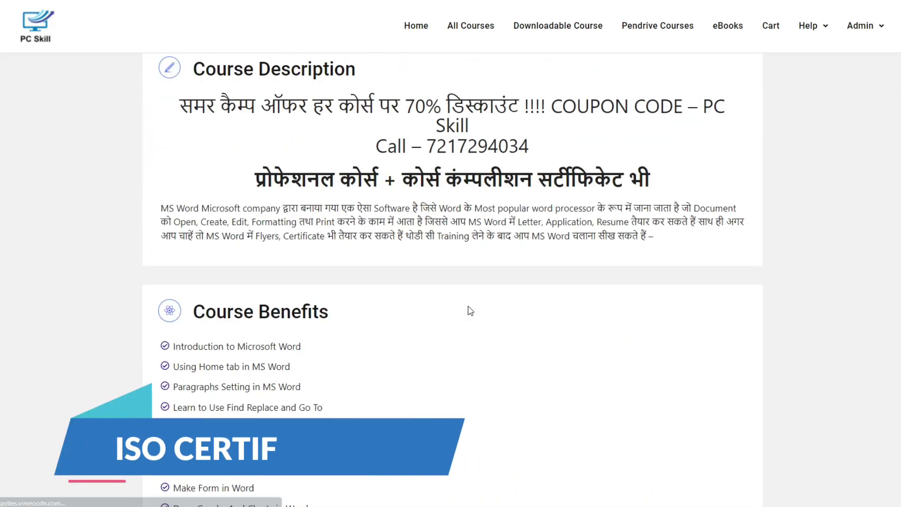
scroll(260, 200, down, 7)
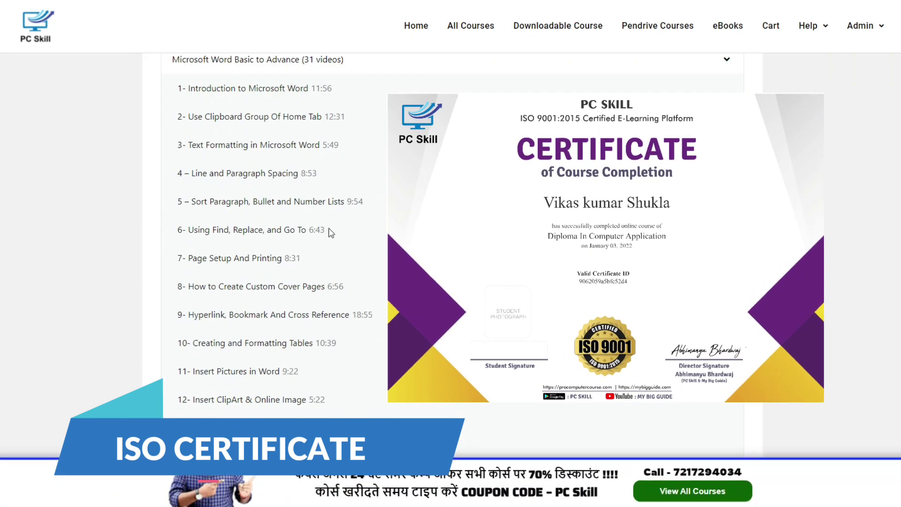
scroll(257, 206, up, 1)
click(260, 199)
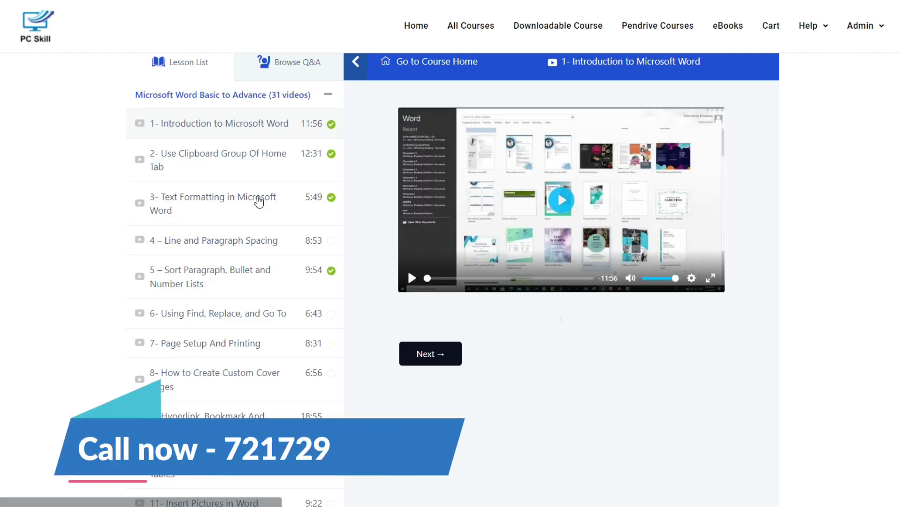
click(411, 277)
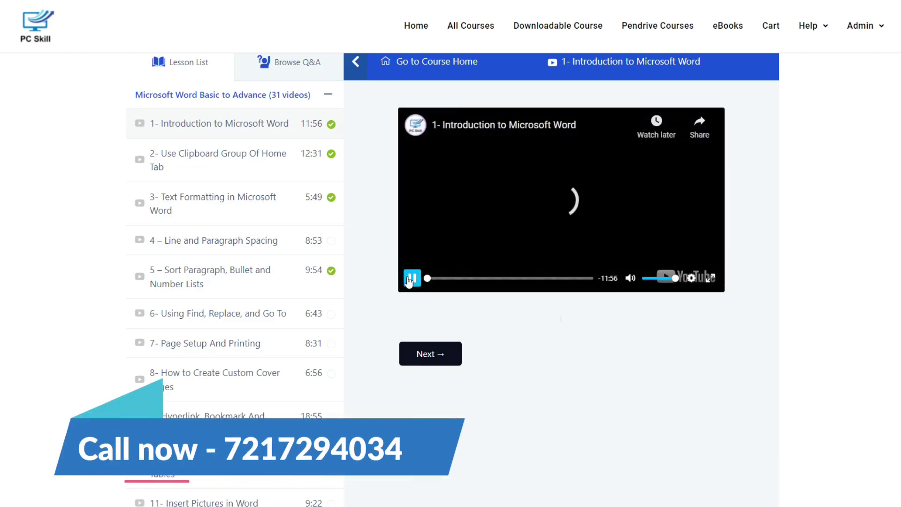